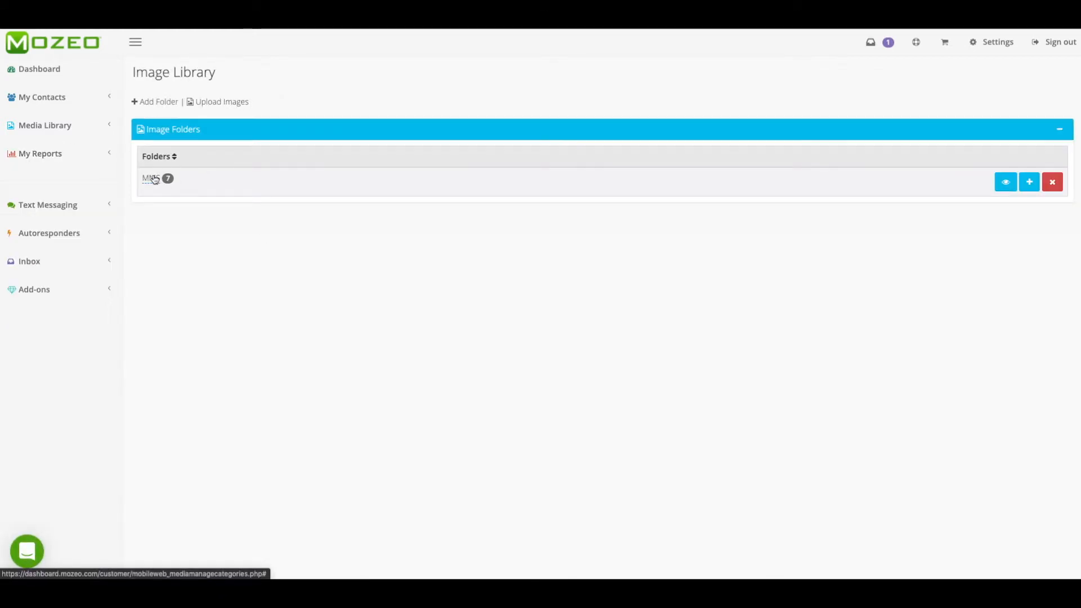
Open the MMS image folder and delete the festival flyer and the house photo.
{"action": "left_click", "coordinate": [1006, 182]}
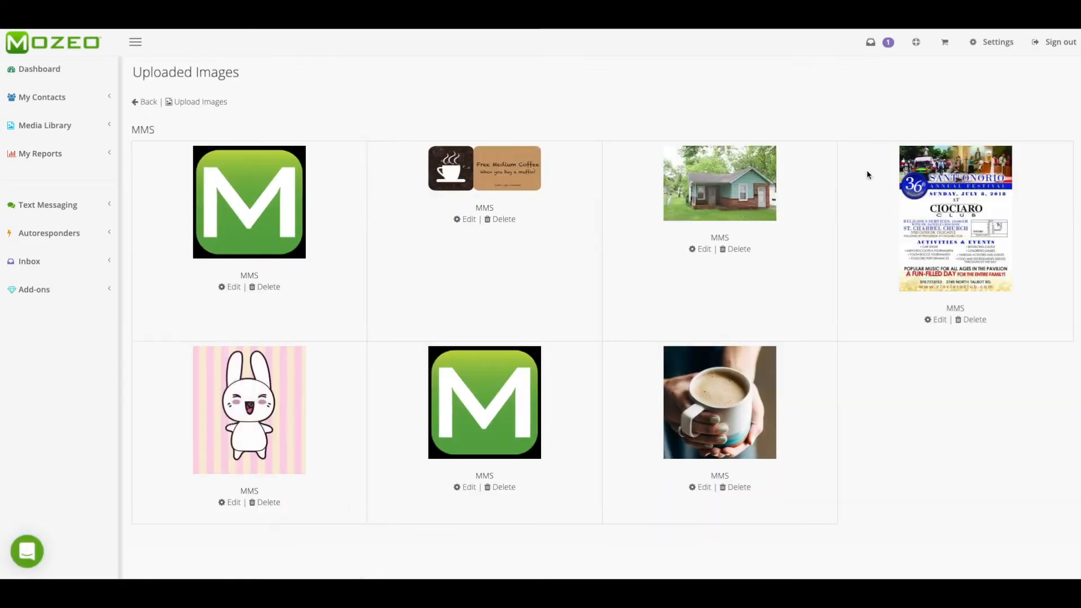
{"action": "left_click", "coordinate": [969, 319]}
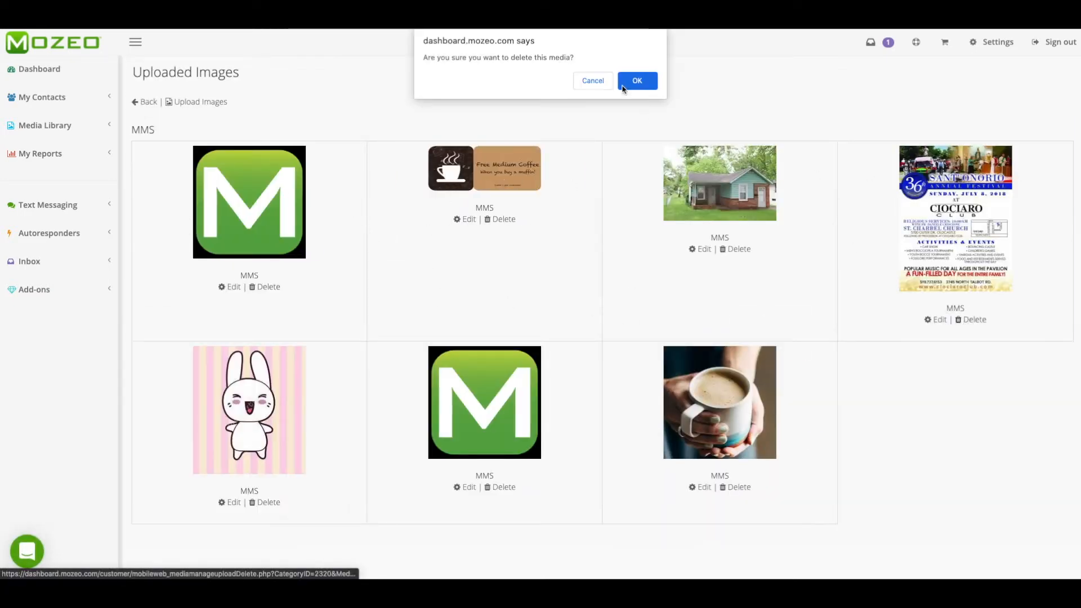
{"action": "left_click", "coordinate": [637, 79]}
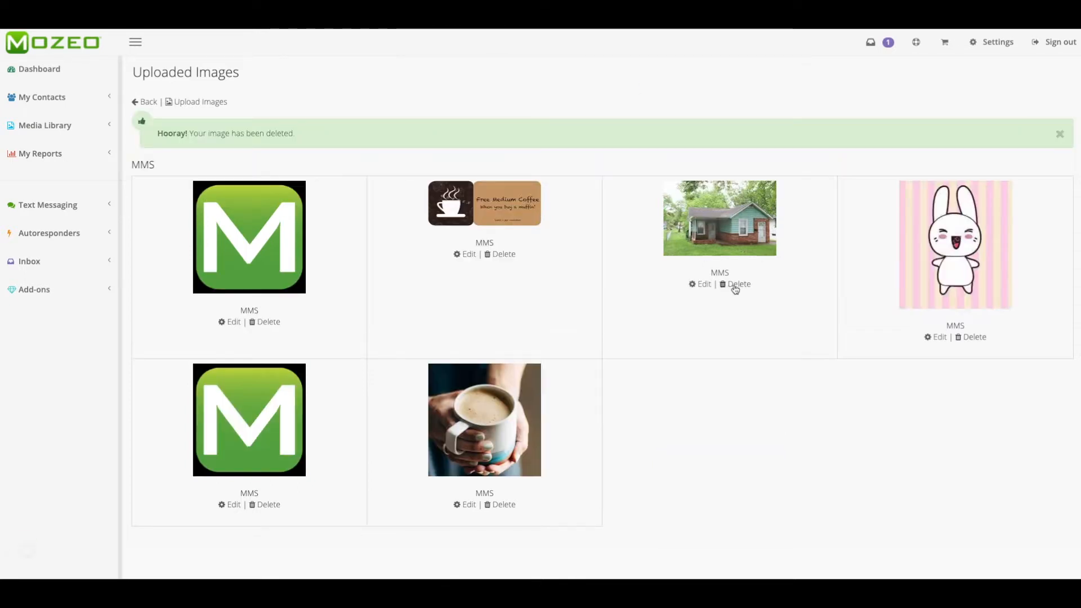
{"action": "left_click", "coordinate": [732, 283]}
{"action": "left_click", "coordinate": [643, 84]}
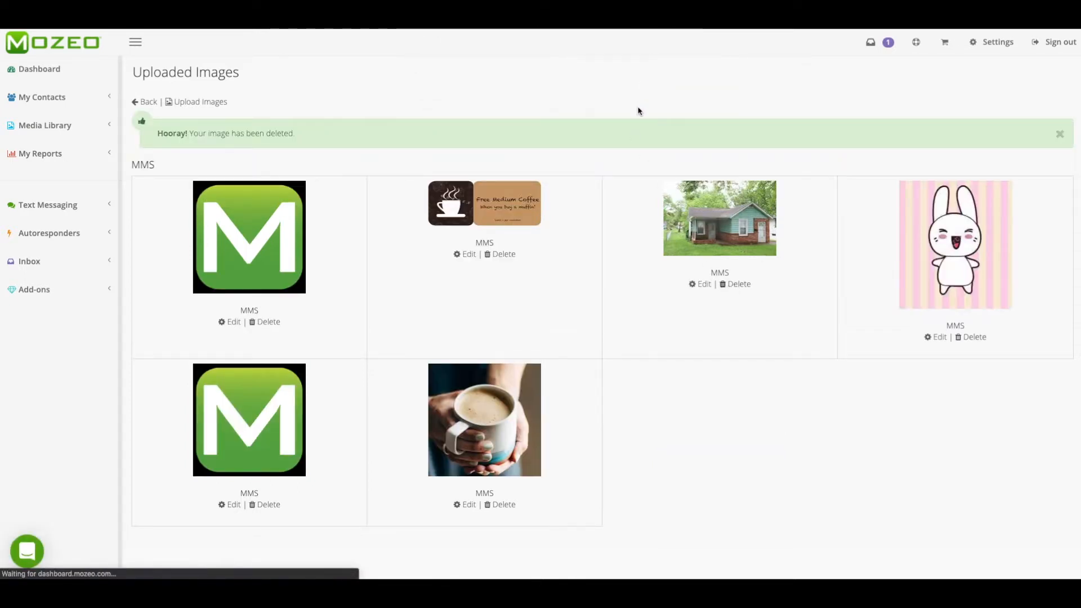
{"action": "left_click", "coordinate": [1062, 134]}
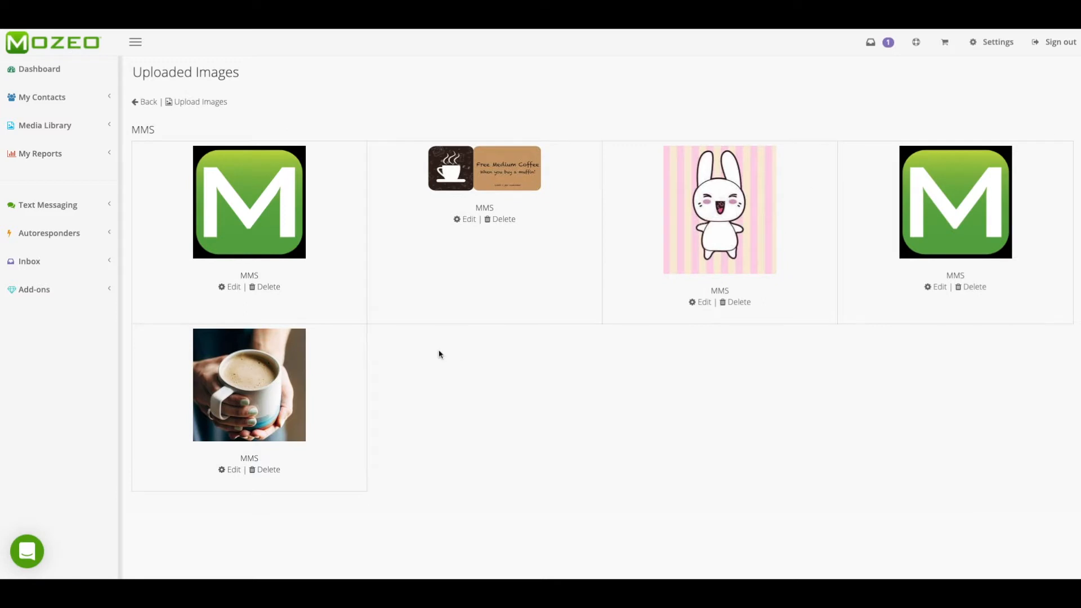
Delete the bunny image and the first green M logo from the MMS folder.
{"action": "left_click", "coordinate": [743, 302]}
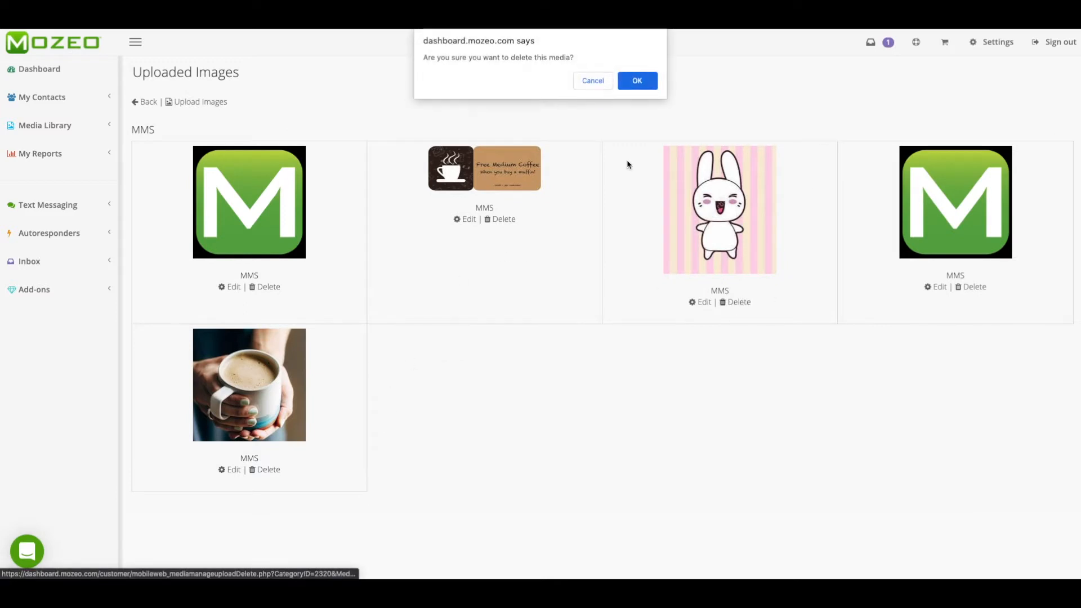
{"action": "left_click", "coordinate": [637, 82]}
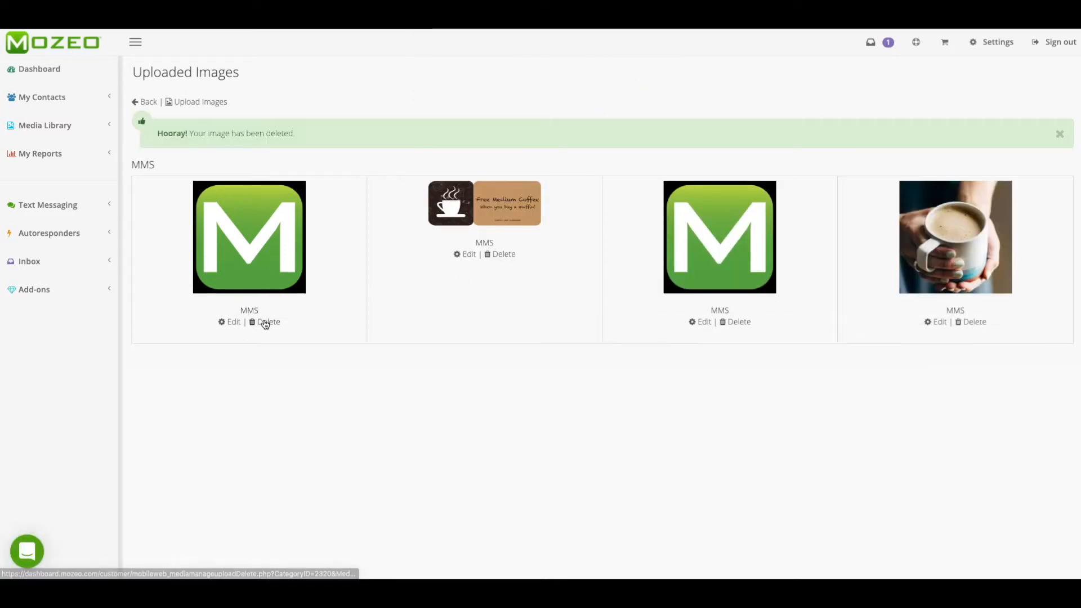
{"action": "left_click", "coordinate": [265, 322]}
{"action": "left_click", "coordinate": [636, 81]}
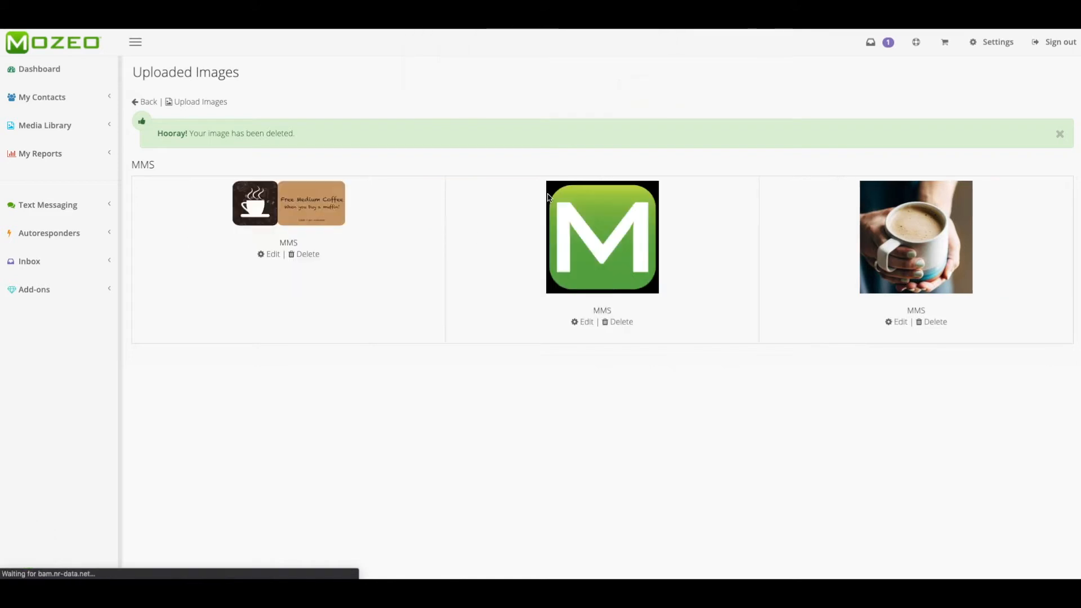
{"action": "left_click", "coordinate": [1058, 134]}
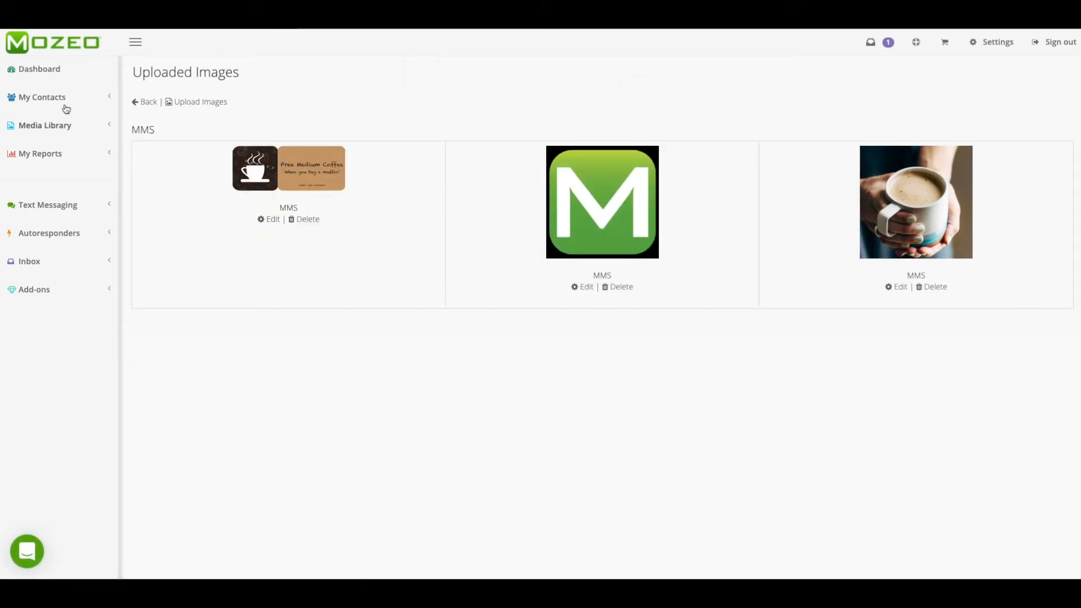
Return to the Image Library folder list and look over the Media Library options.
{"action": "left_click", "coordinate": [141, 102]}
{"action": "left_click", "coordinate": [43, 129]}
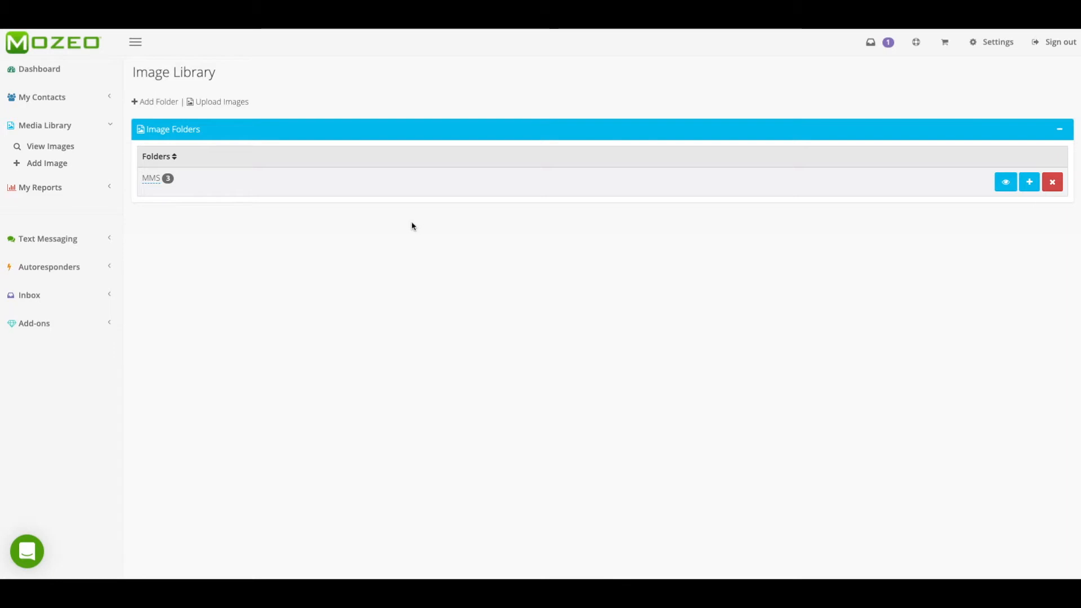
{"action": "left_click", "coordinate": [58, 127]}
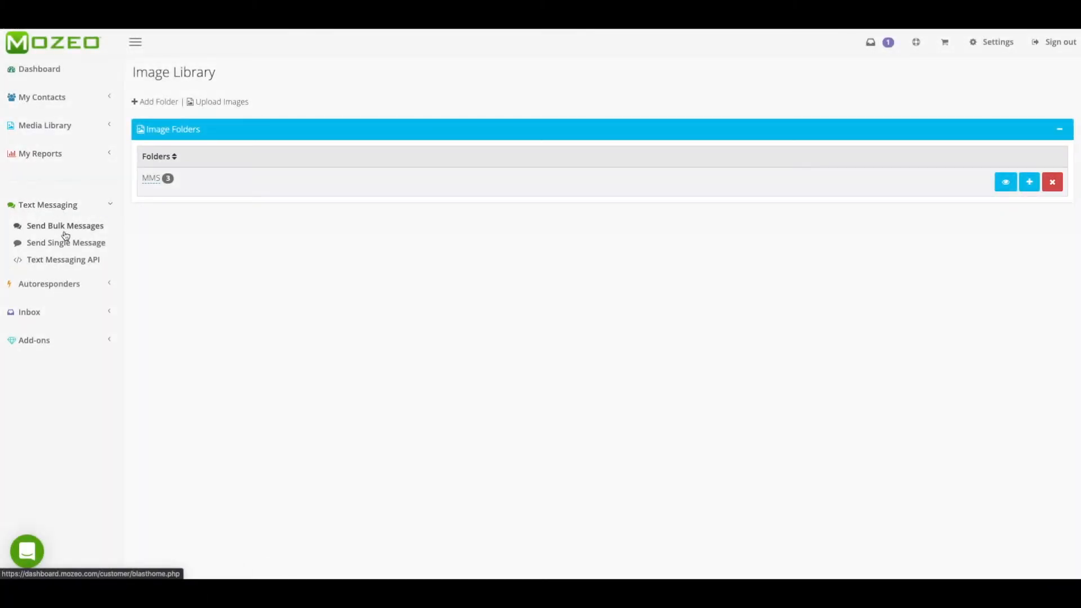
View the Text Messaging API documentation page and the contact search for sending a single message.
{"action": "left_click", "coordinate": [84, 260]}
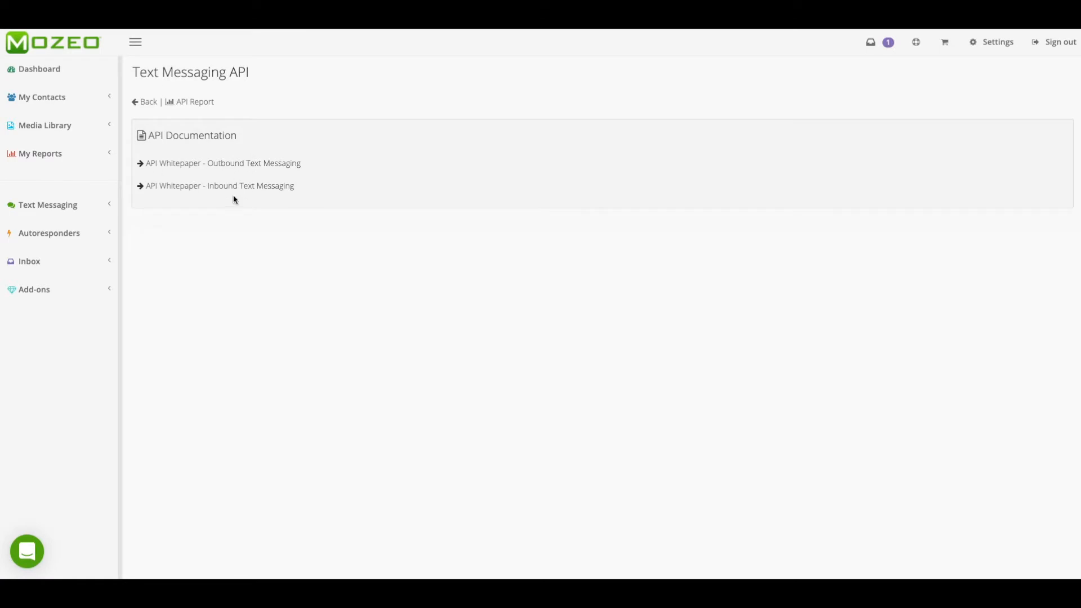
{"action": "left_click", "coordinate": [72, 207]}
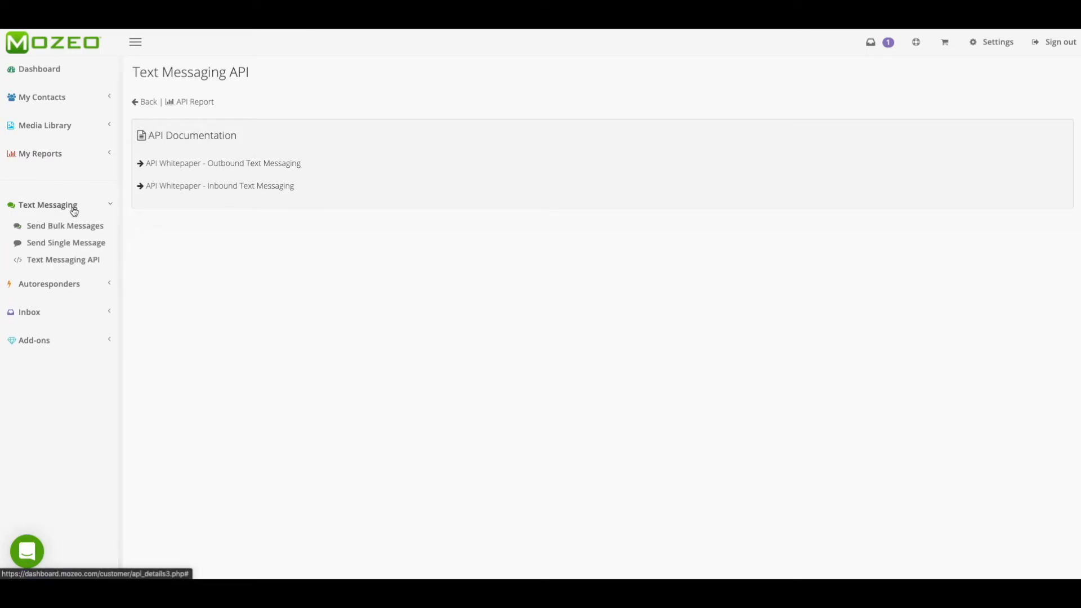
{"action": "left_click", "coordinate": [64, 243]}
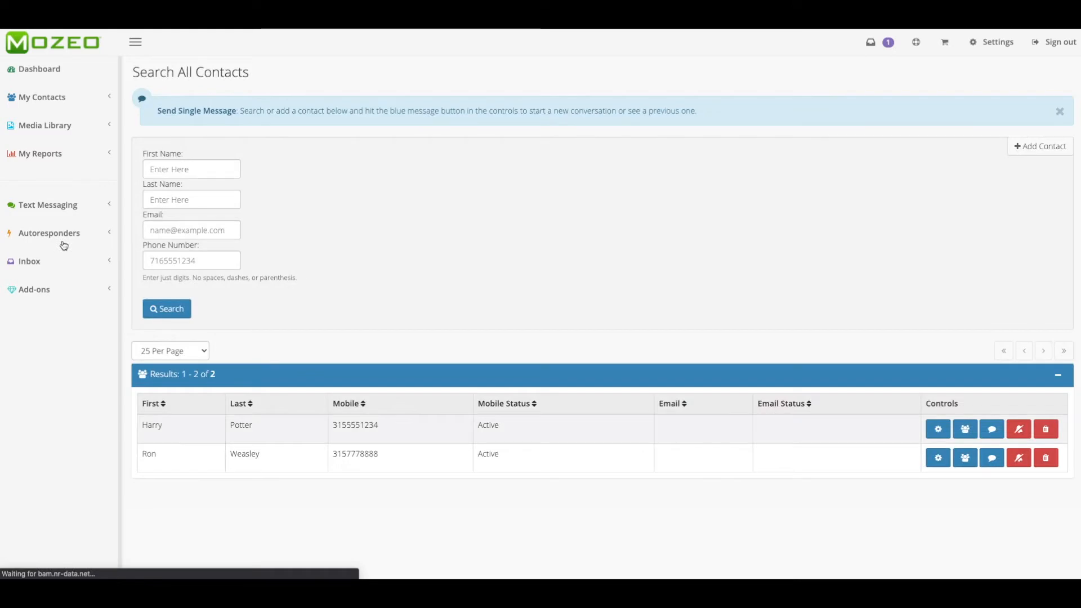
{"action": "left_click", "coordinate": [164, 260]}
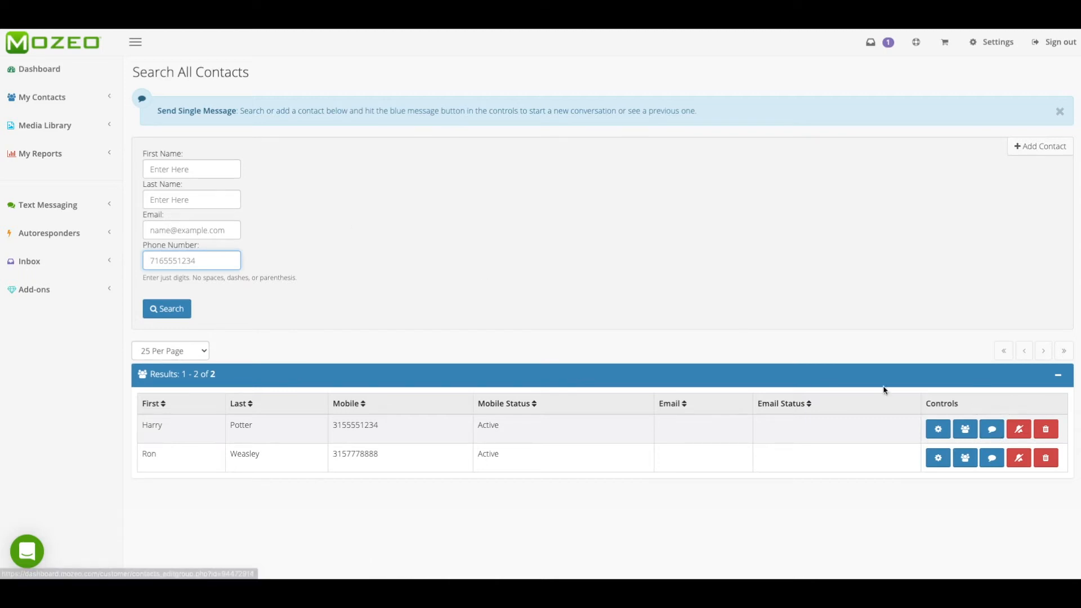
Go to the bulk text messages and open the saved "Hello World!" message for editing.
{"action": "left_click", "coordinate": [64, 206]}
{"action": "left_click", "coordinate": [70, 226]}
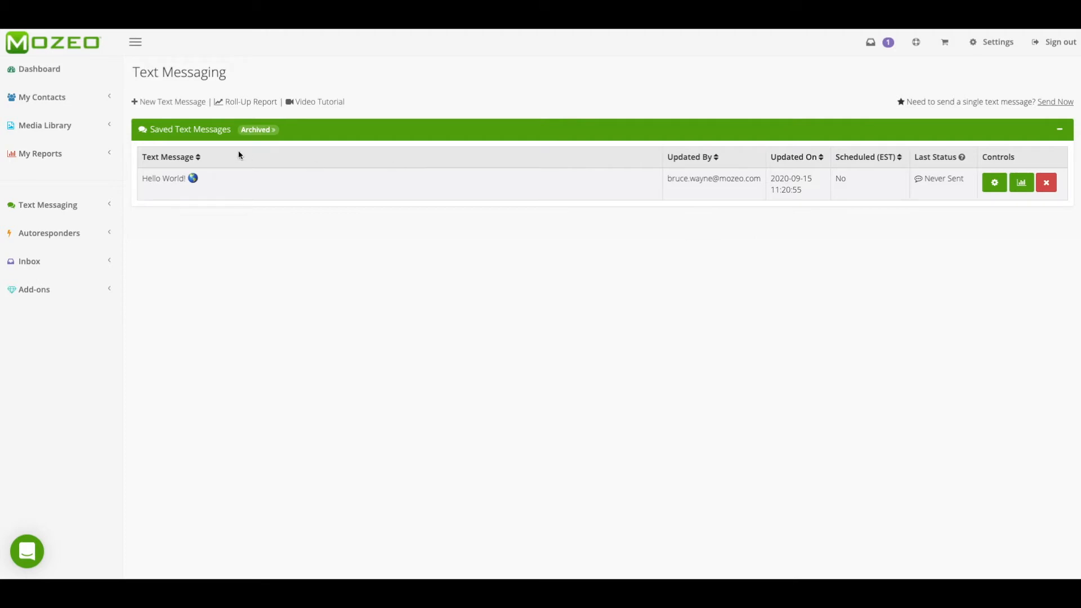
{"action": "left_click", "coordinate": [993, 186]}
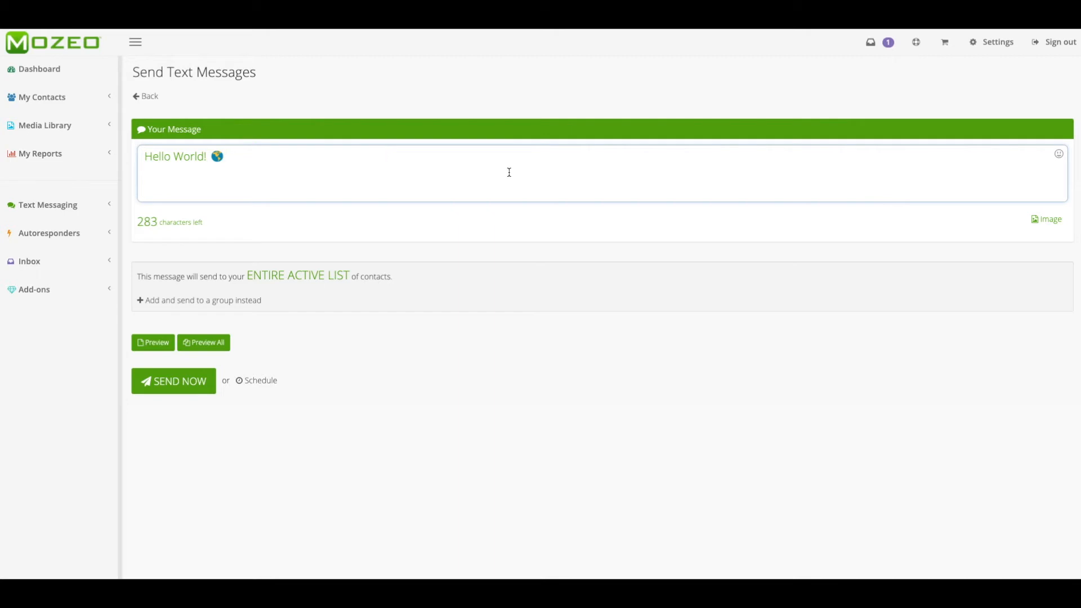
View the available emojis and delete the globe emoji after "Hello World!" in the message.
{"action": "left_click", "coordinate": [1058, 154]}
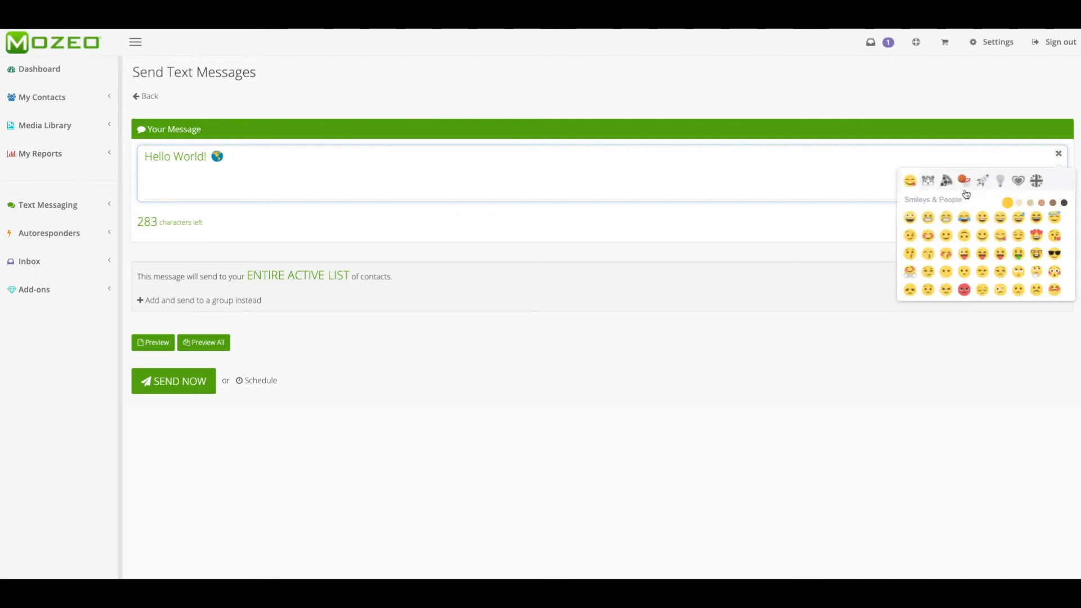
{"action": "left_click", "coordinate": [1058, 153]}
{"action": "left_click", "coordinate": [228, 159]}
{"action": "left_click_drag", "start_coordinate": [228, 158], "coordinate": [212, 157]}
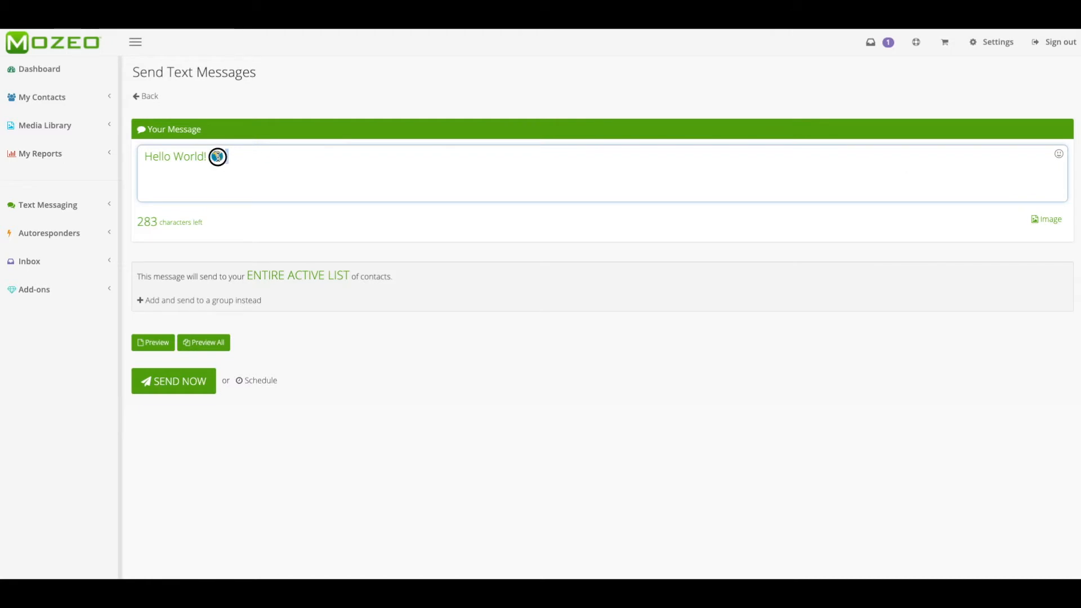
{"action": "key", "text": "BackSpace"}
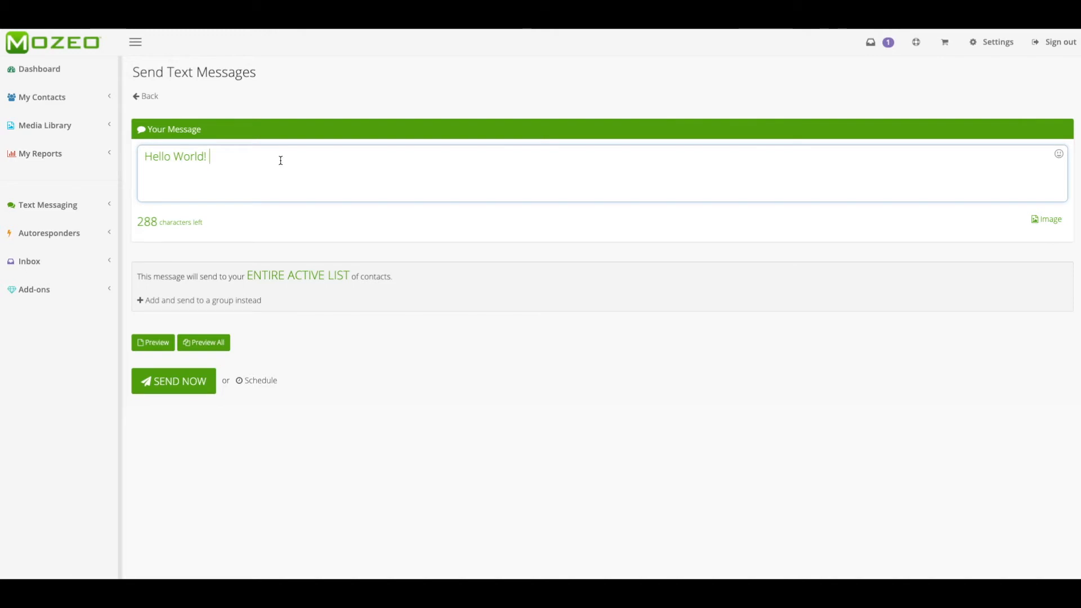
Attach the existing green M logo image to the message and view the Enhanced Message information.
{"action": "left_click", "coordinate": [1046, 219]}
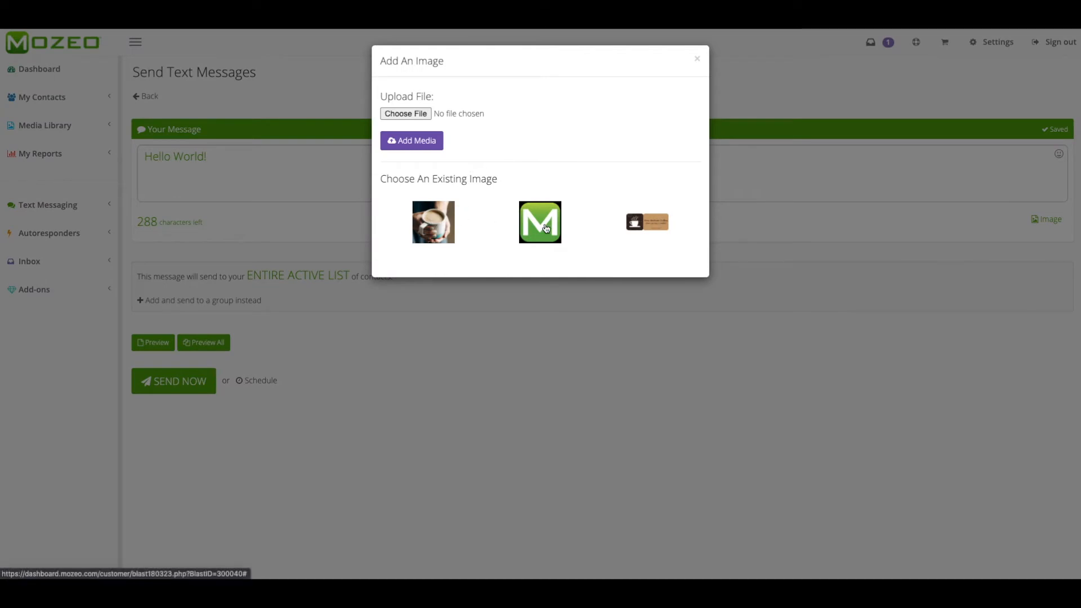
{"action": "left_click", "coordinate": [545, 227]}
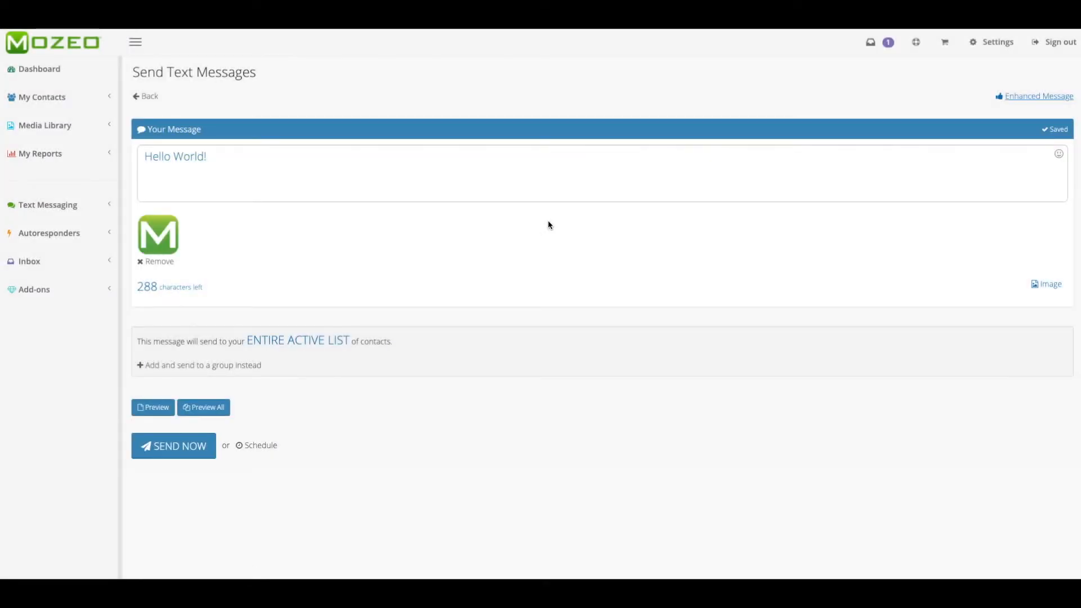
{"action": "left_click", "coordinate": [1035, 97]}
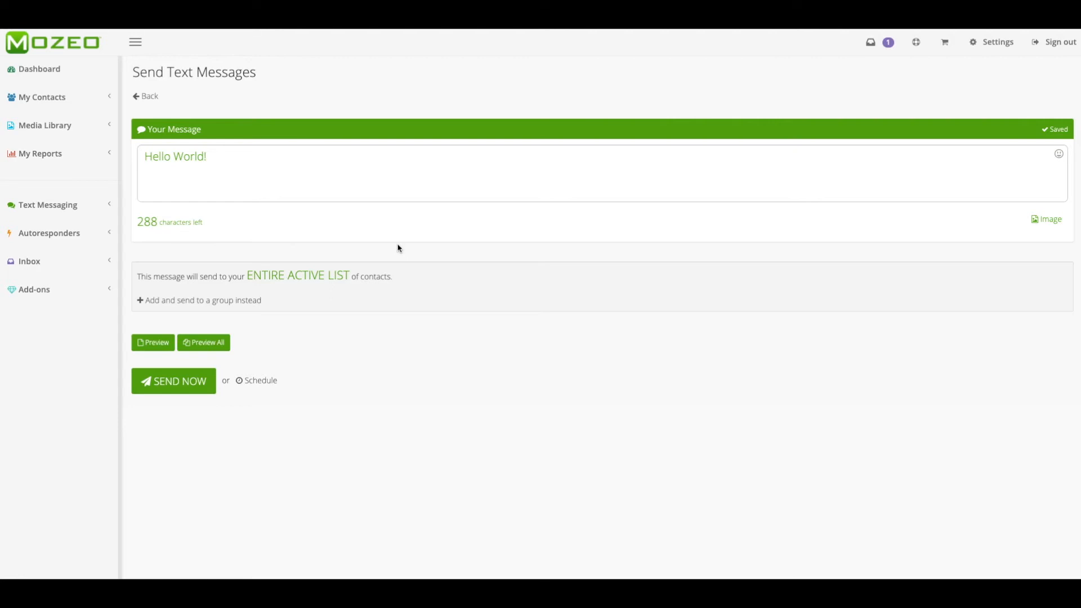
Add a long run of filler text after "Hello World!" and delete it again.
{"action": "left_click", "coordinate": [306, 169]}
{"action": "type", "text": "ljka"}
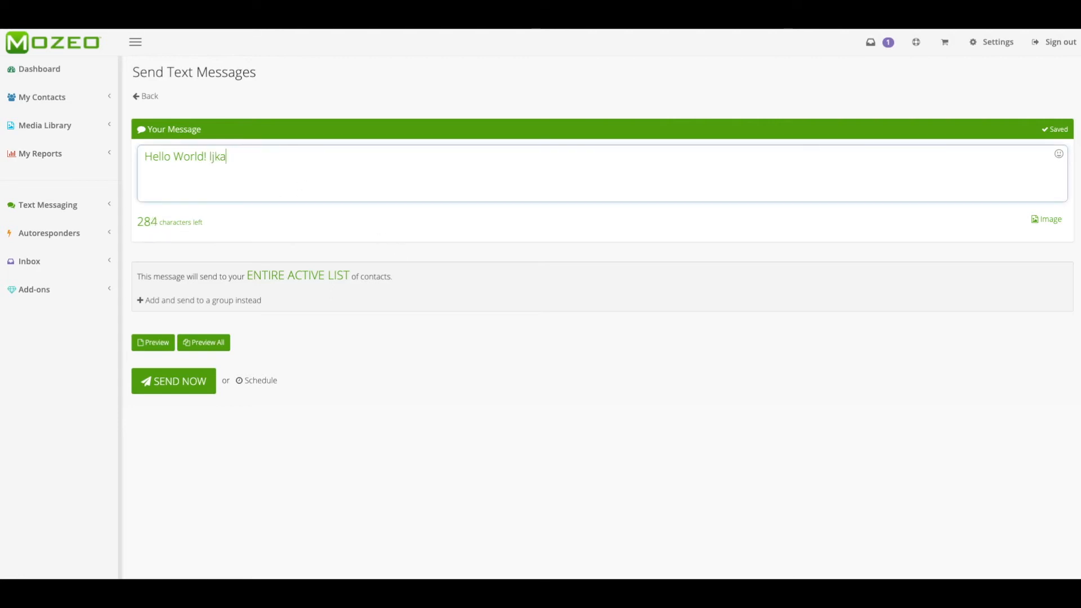
{"action": "type", "text": " lfas flskd fjlksd jflksd flk sdflk jsdflk sd"}
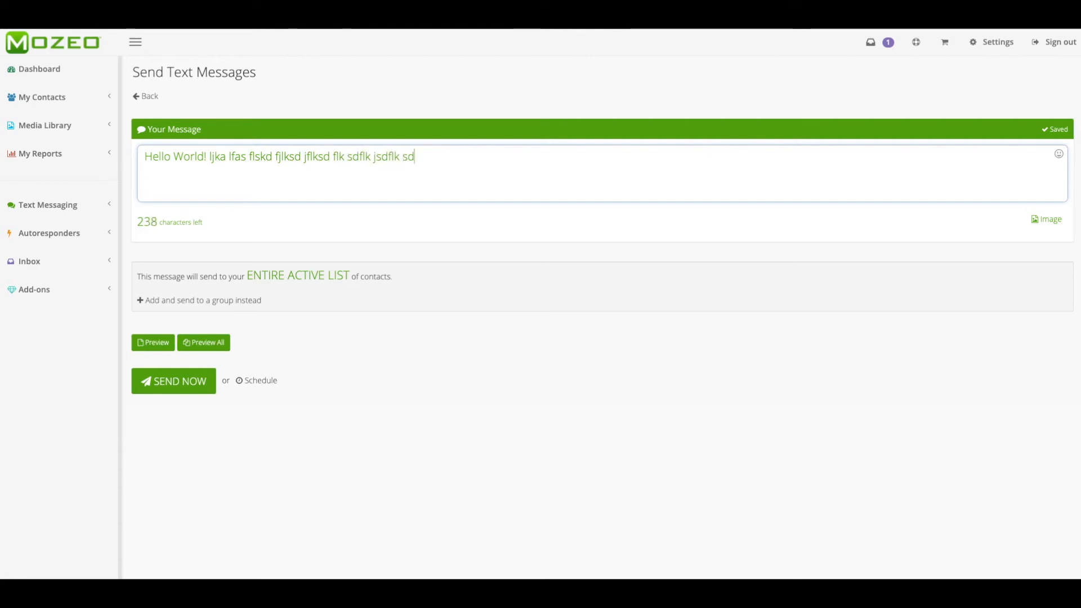
{"action": "type", "text": "lfk jsldk fjls dkjflk sdfl ksdfl kjsdlf ksld kfjl "}
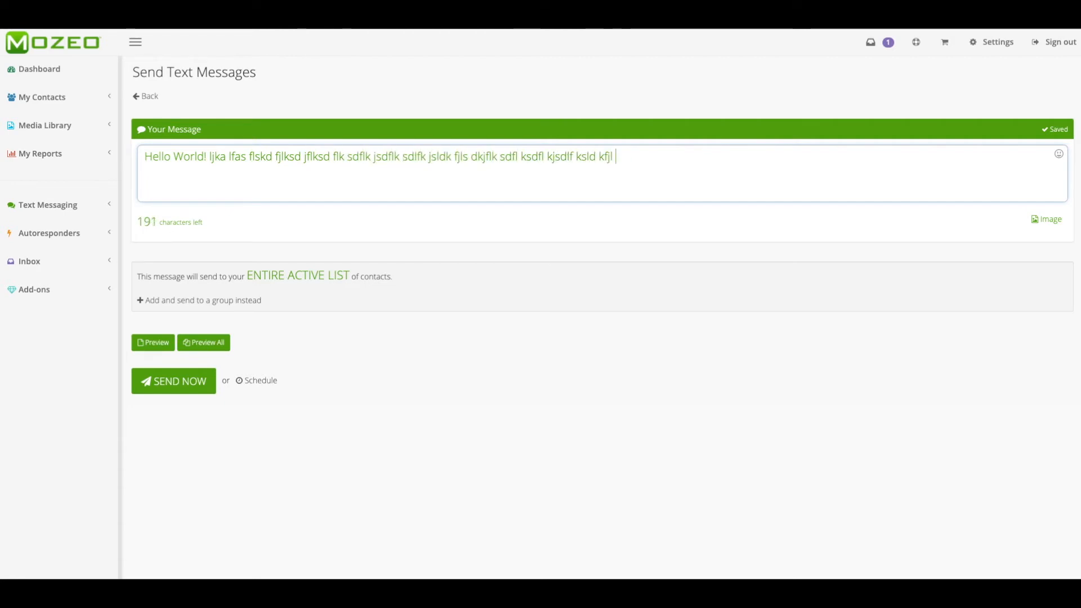
{"action": "type", "text": "sdkfj sldkfj lsdkj flks dflk jsdflkj sdflkj sdfj"}
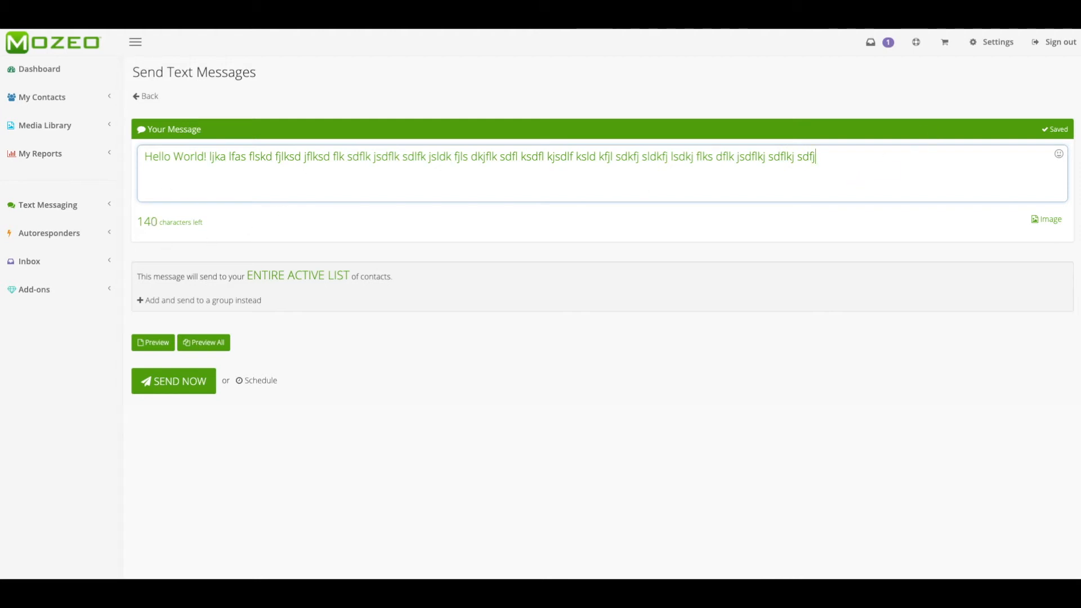
{"action": "type", "text": " n"}
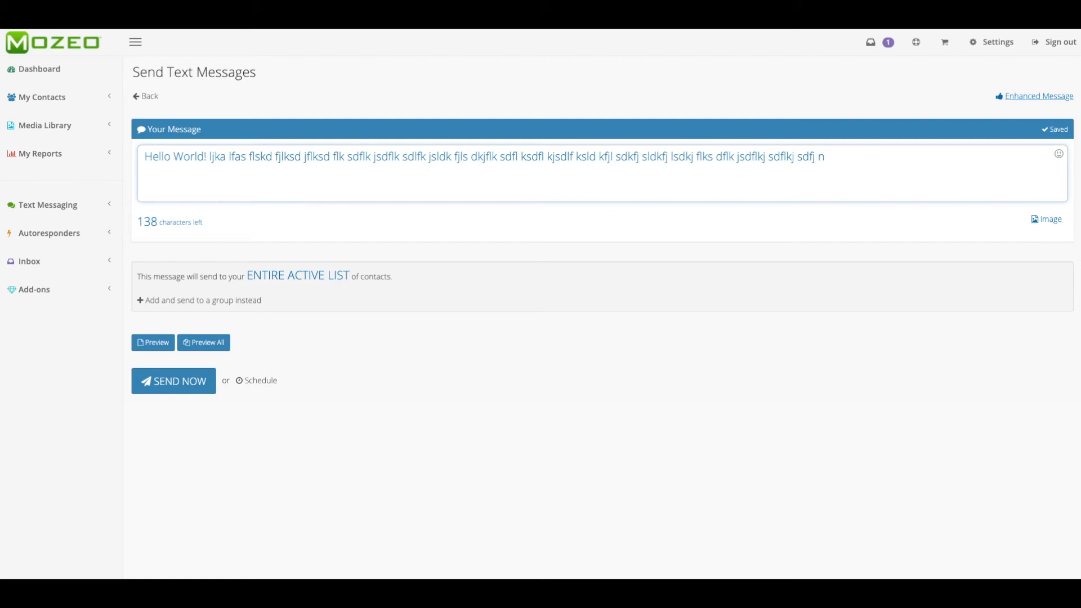
{"action": "left_click_drag", "start_coordinate": [212, 158], "coordinate": [844, 148]}
{"action": "key", "text": "BackSpace"}
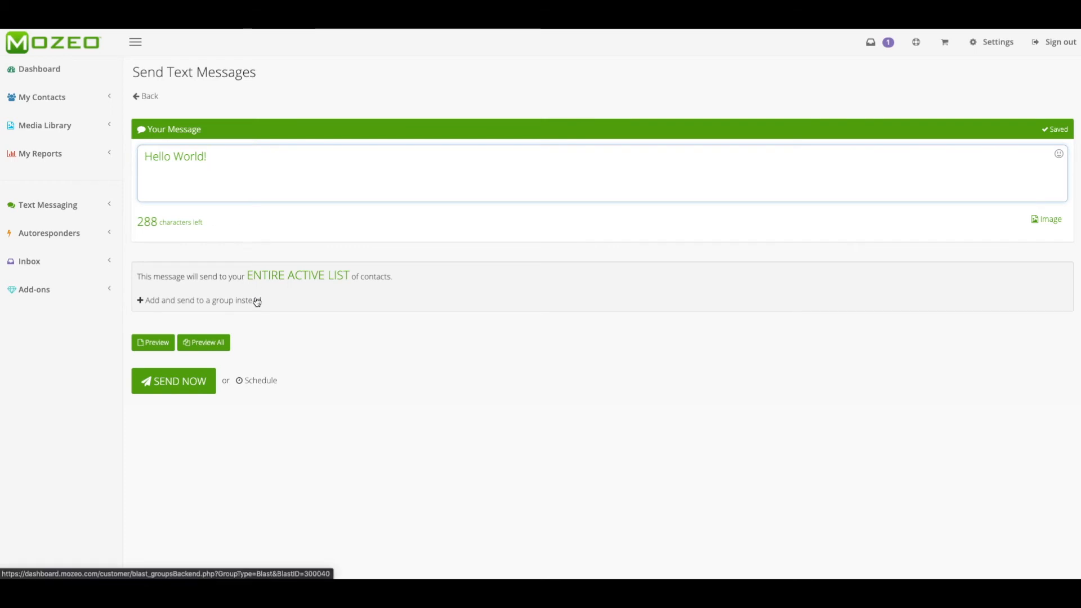
Set the message to send only to Group 1 and save the group selection.
{"action": "left_click", "coordinate": [328, 273]}
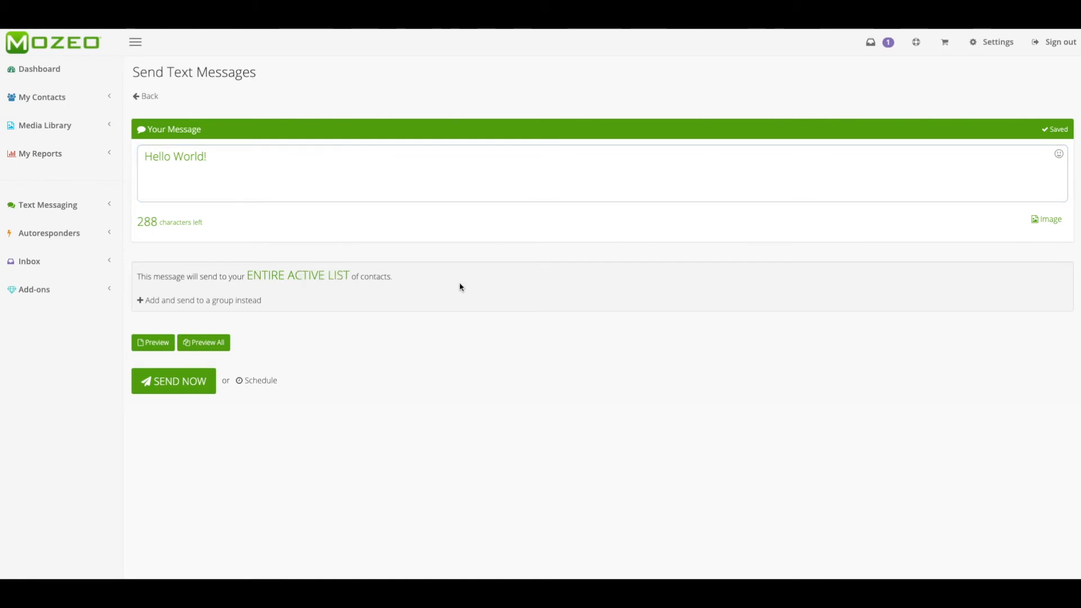
{"action": "left_click", "coordinate": [226, 301]}
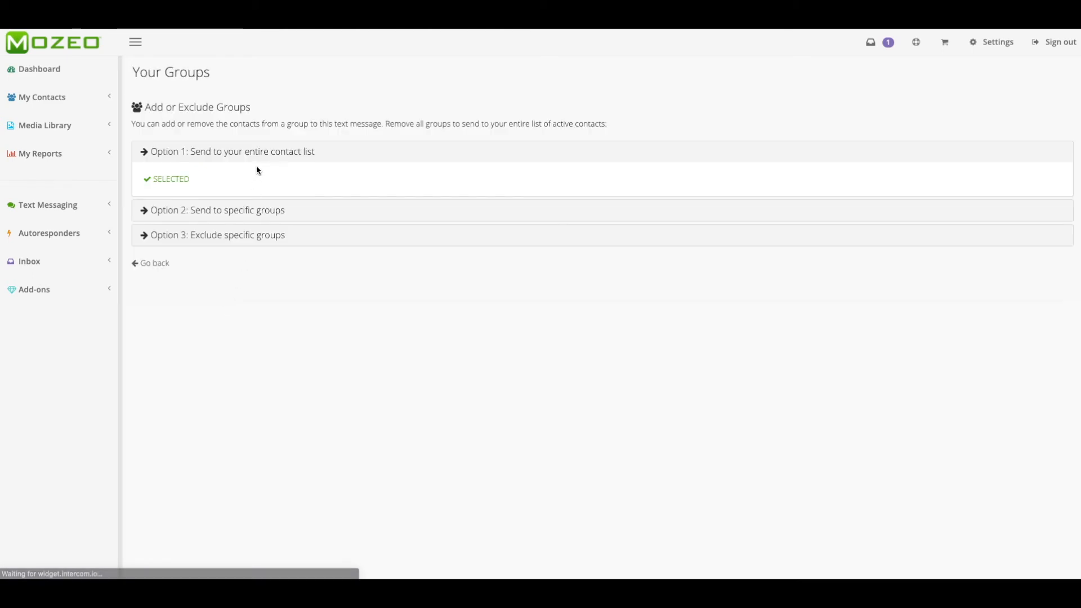
{"action": "left_click", "coordinate": [230, 210]}
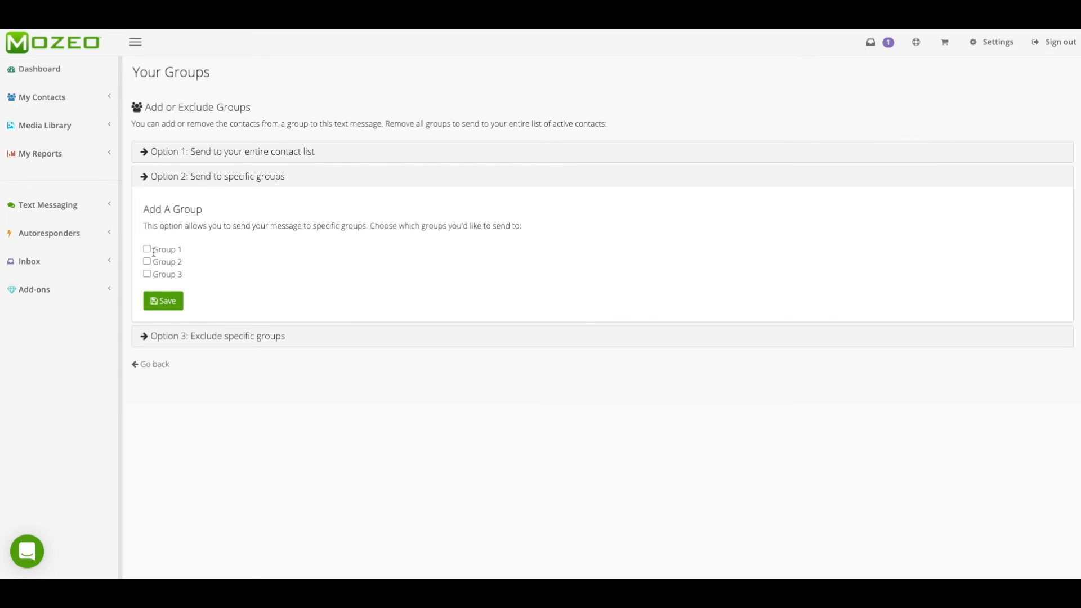
{"action": "left_click", "coordinate": [165, 302]}
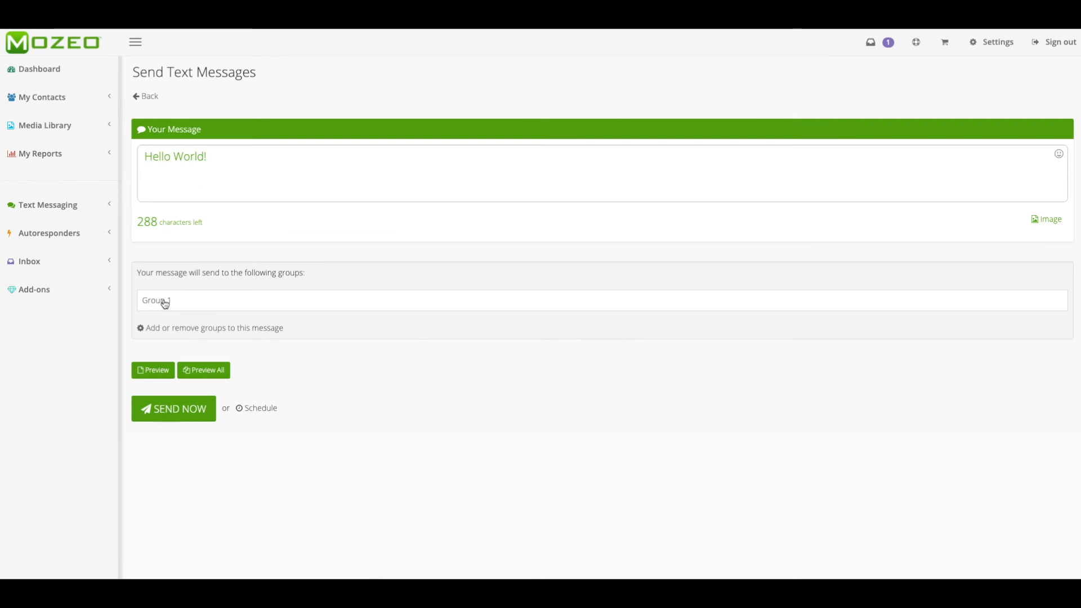
Change the message's recipients from Group 1 to the entire contact list.
{"action": "left_click", "coordinate": [183, 331]}
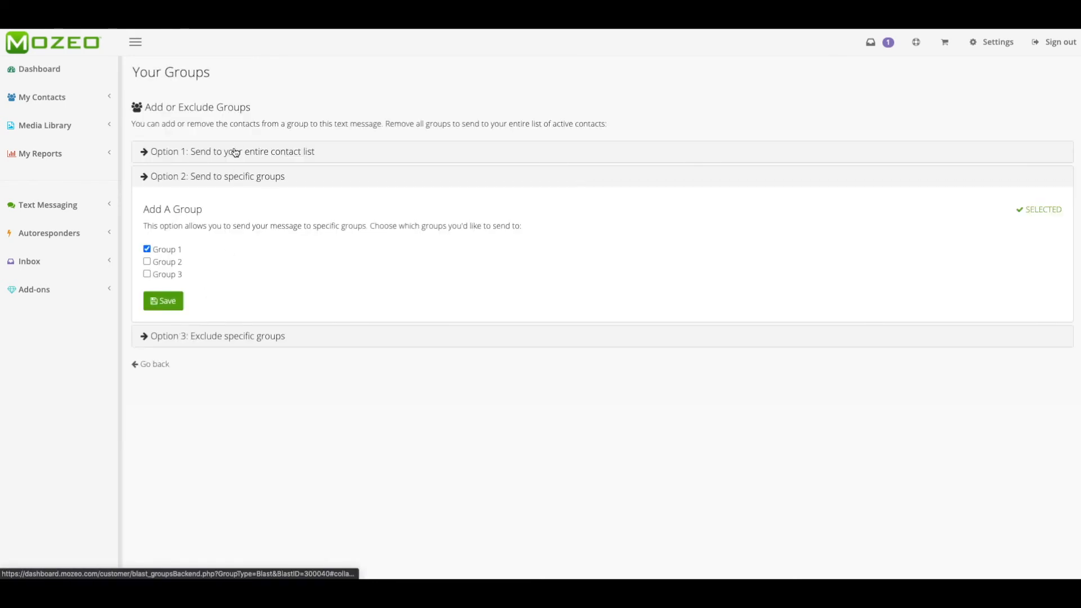
{"action": "left_click", "coordinate": [235, 151]}
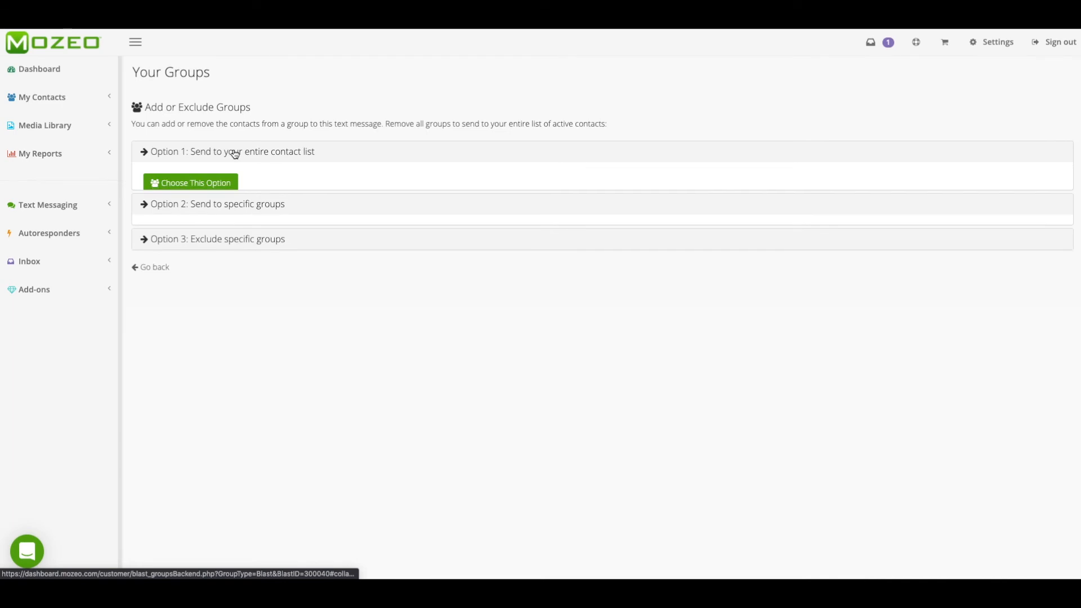
{"action": "left_click", "coordinate": [215, 185]}
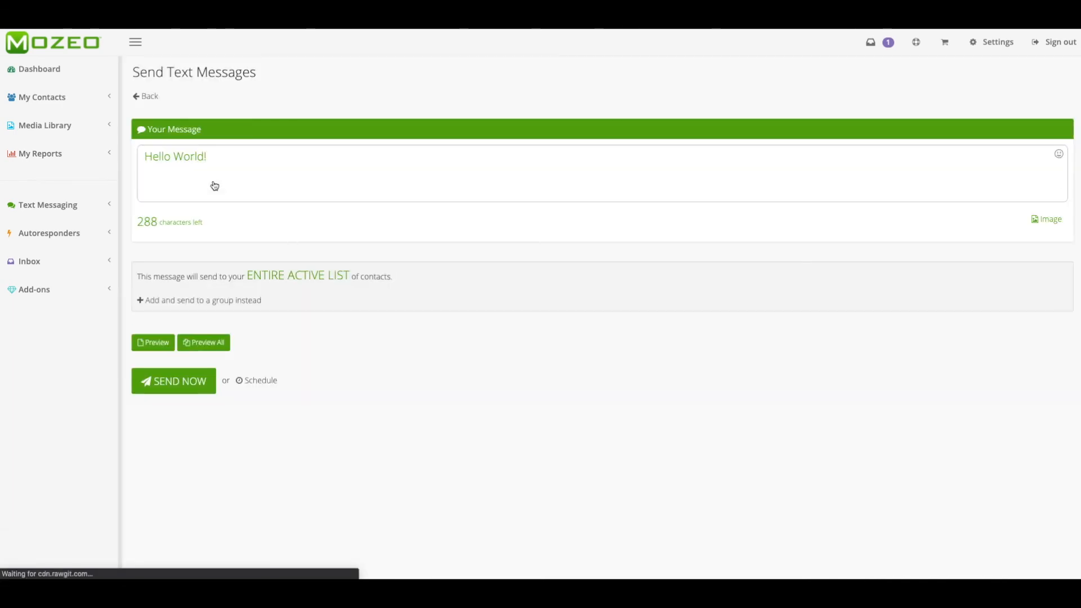
Set the message to send to all contacts except Group 1 and save the exclusion.
{"action": "left_click", "coordinate": [202, 302]}
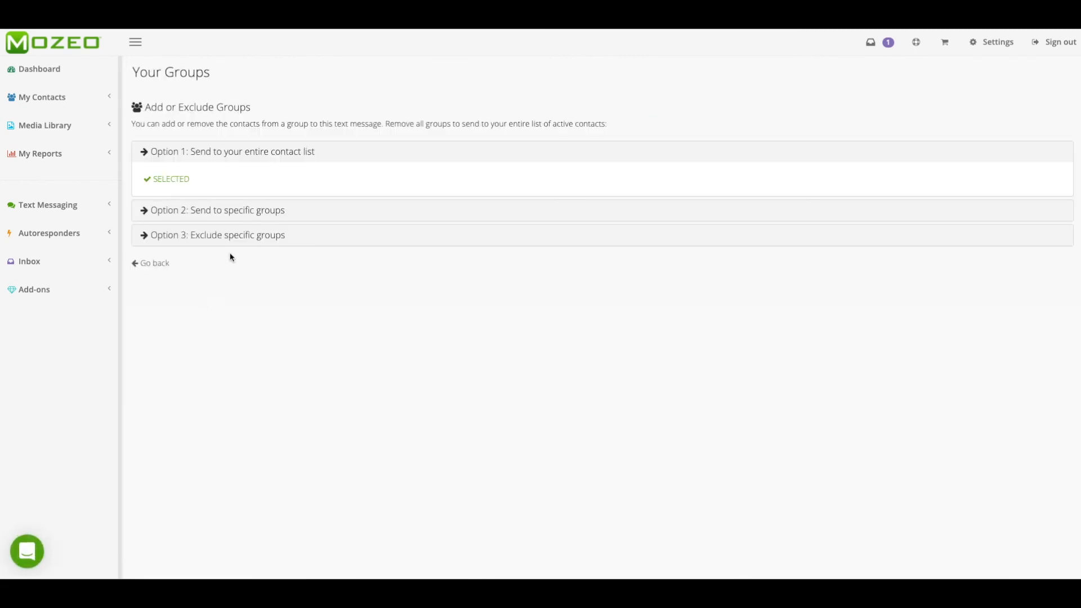
{"action": "left_click", "coordinate": [240, 235]}
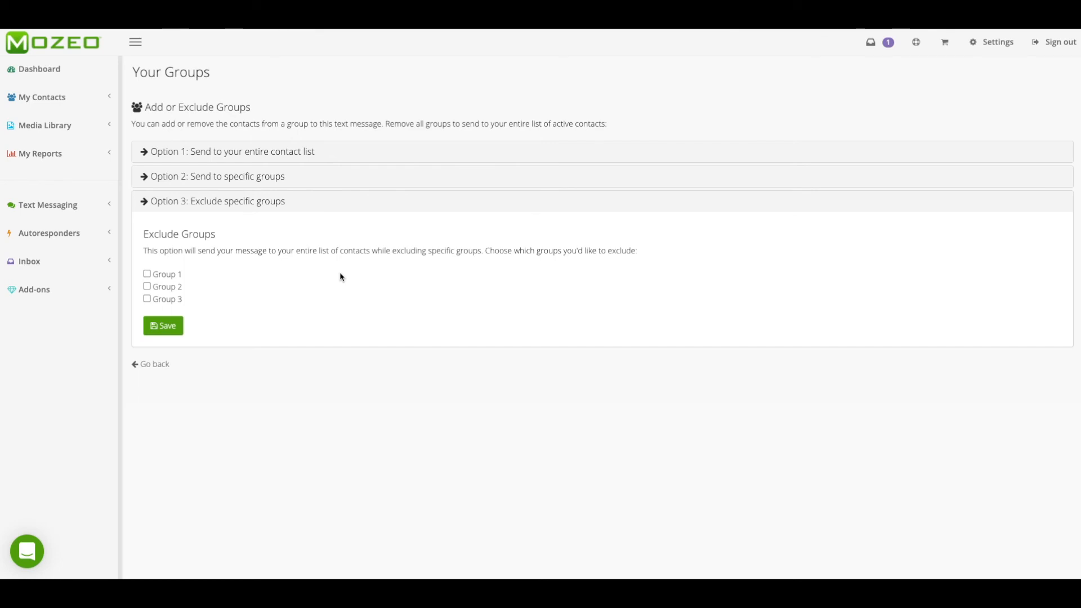
{"action": "left_click", "coordinate": [147, 273]}
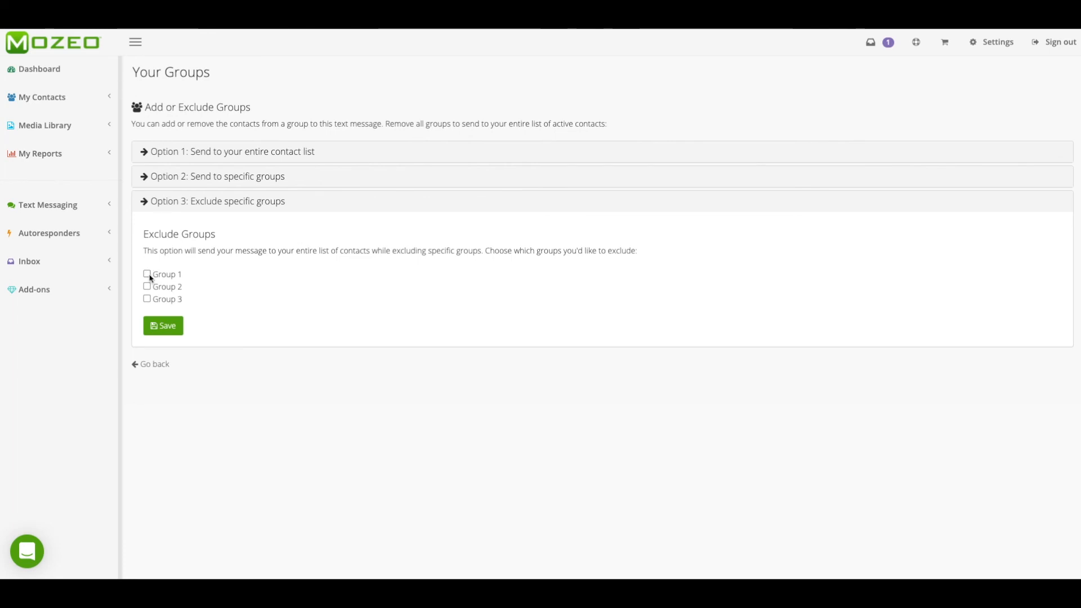
{"action": "left_click", "coordinate": [160, 332]}
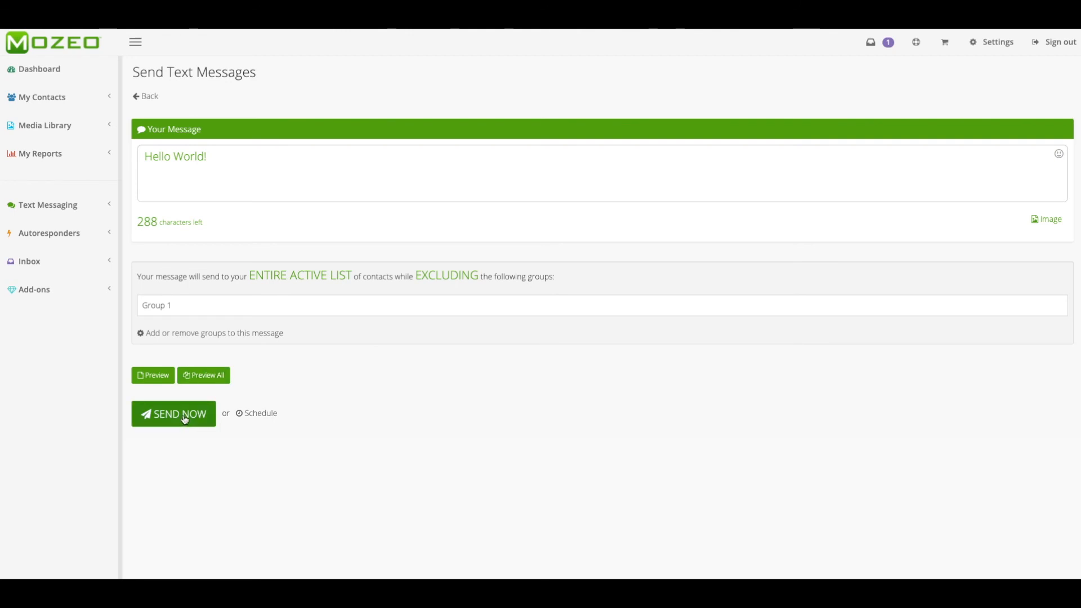
Schedule the message as a one-time send on 2020-09-19 at 2 PM EST.
{"action": "left_click", "coordinate": [252, 418]}
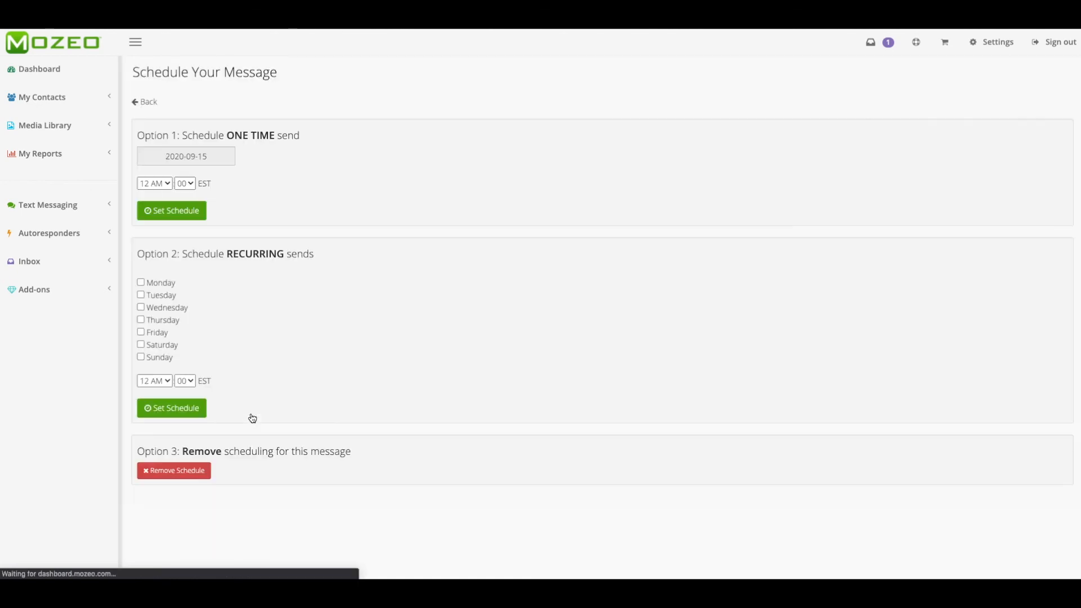
{"action": "left_click", "coordinate": [218, 156]}
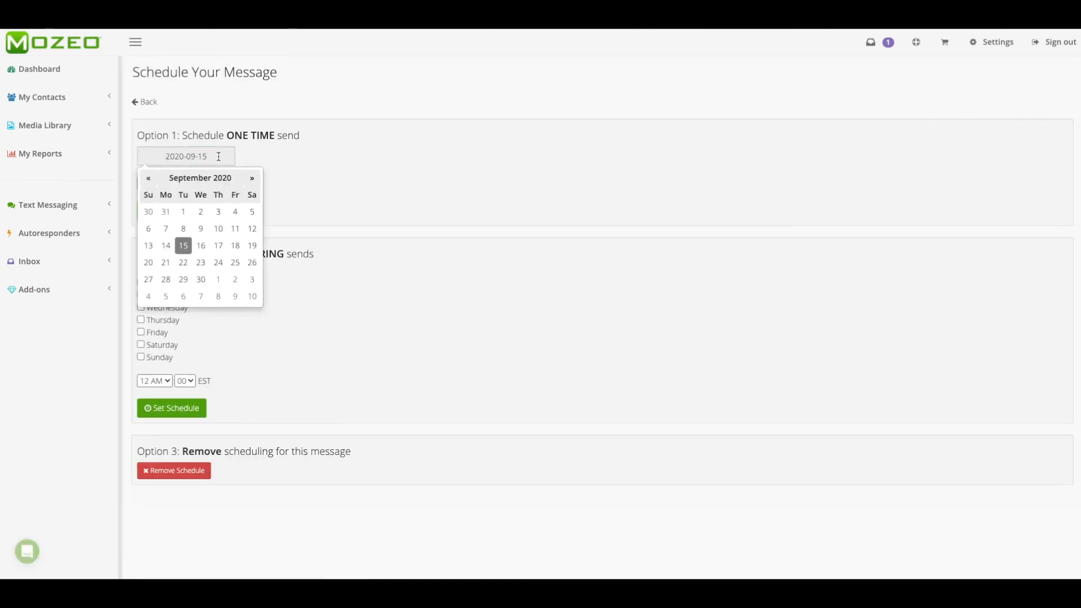
{"action": "left_click", "coordinate": [251, 245]}
{"action": "left_click", "coordinate": [167, 183]}
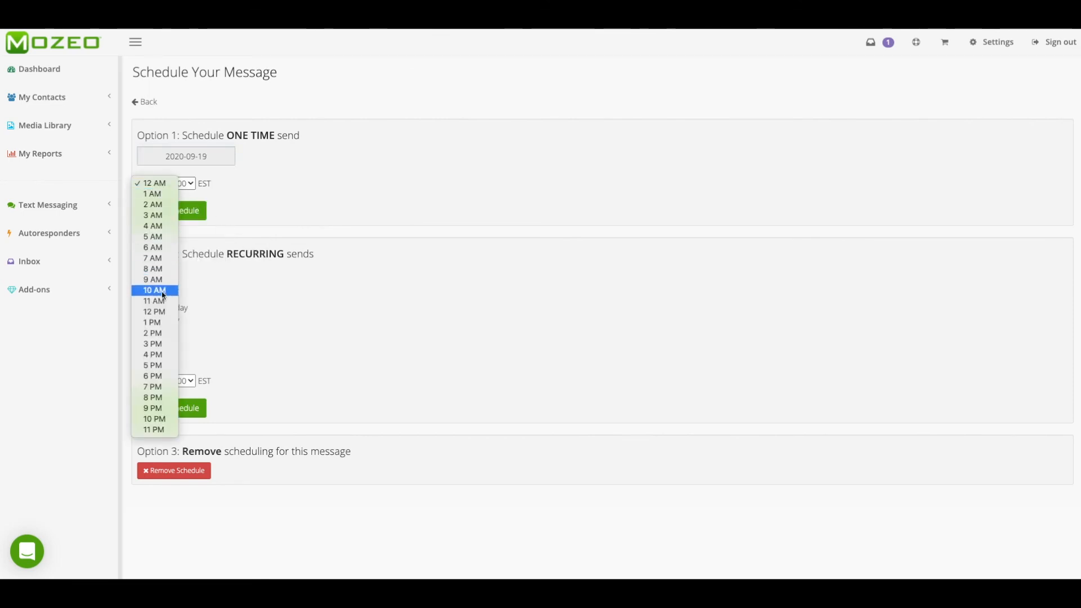
{"action": "left_click", "coordinate": [153, 333]}
{"action": "left_click", "coordinate": [172, 210]}
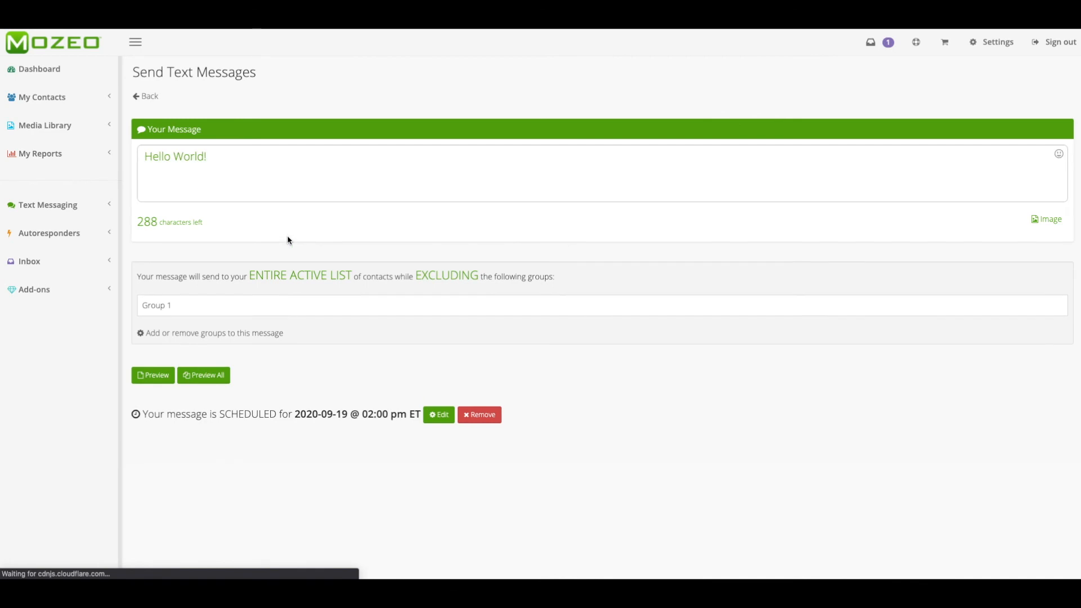
Return to the saved text messages, reopen the scheduled "Hello World!" message for editing and remove its schedule.
{"action": "left_click", "coordinate": [148, 96]}
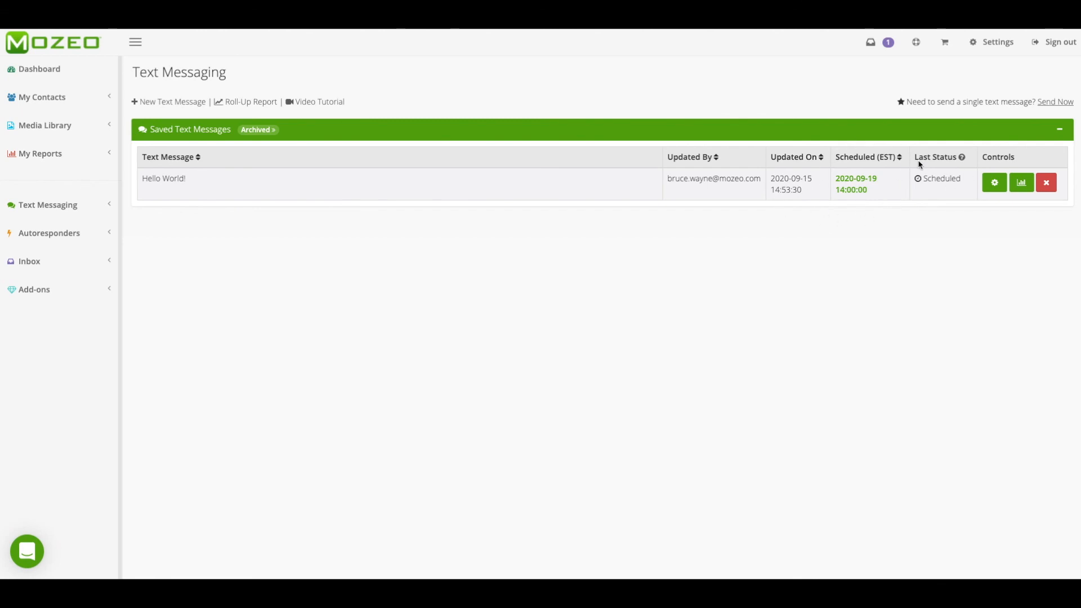
{"action": "left_click", "coordinate": [994, 183]}
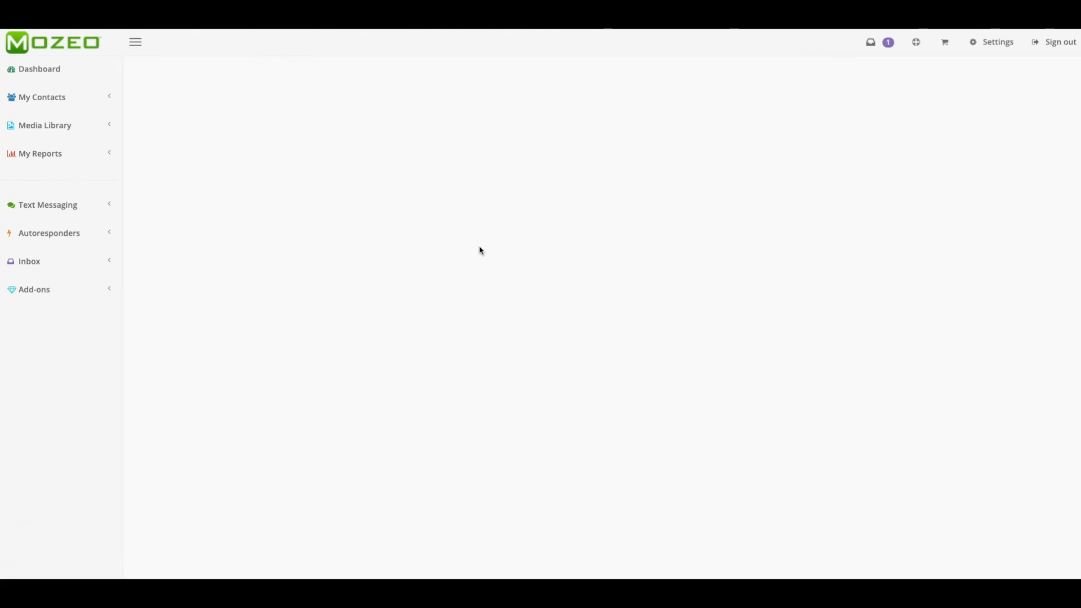
{"action": "left_click", "coordinate": [490, 416]}
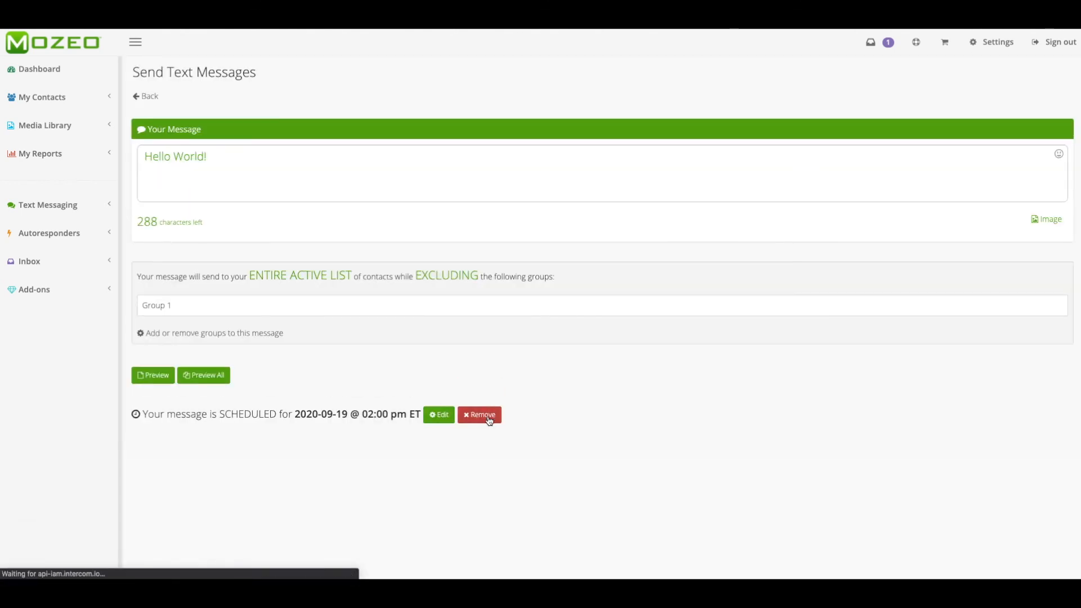